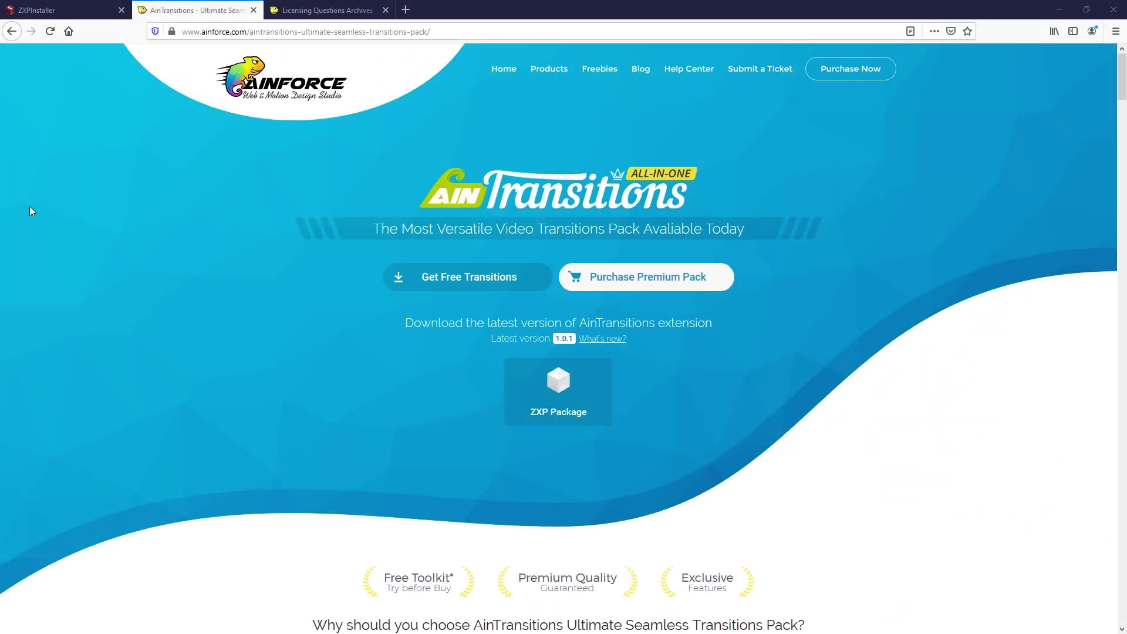
- Save the AinTransitions v1.0.1 ZXP Package zip to disk and verify it finished downloading
{"action": "left_click", "coordinate": [566, 399]}
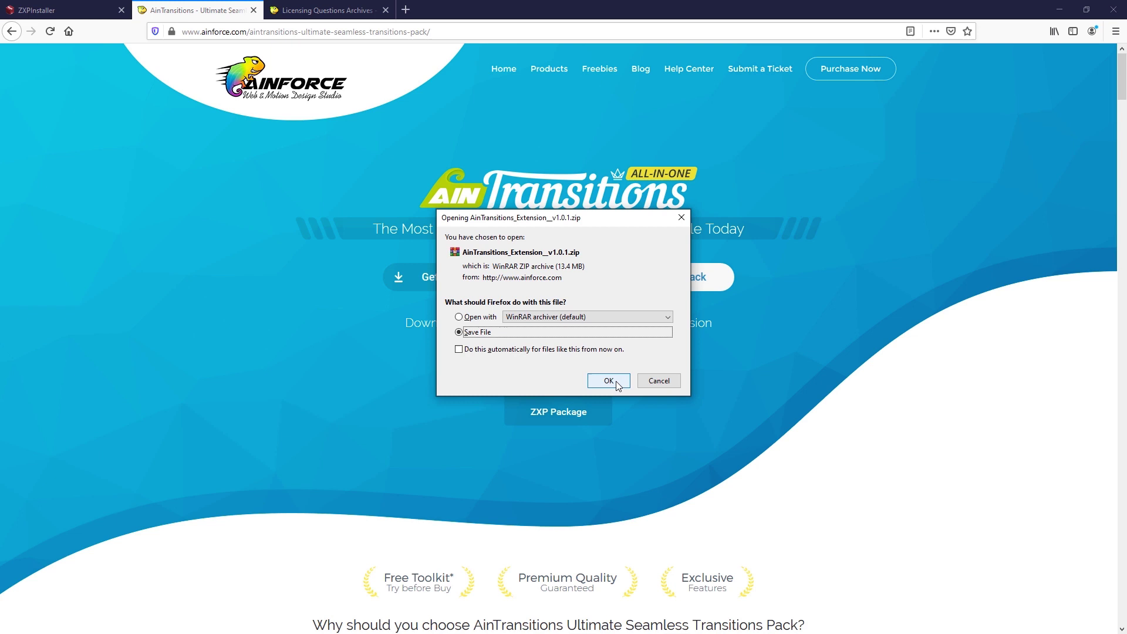
{"action": "left_click", "coordinate": [615, 381]}
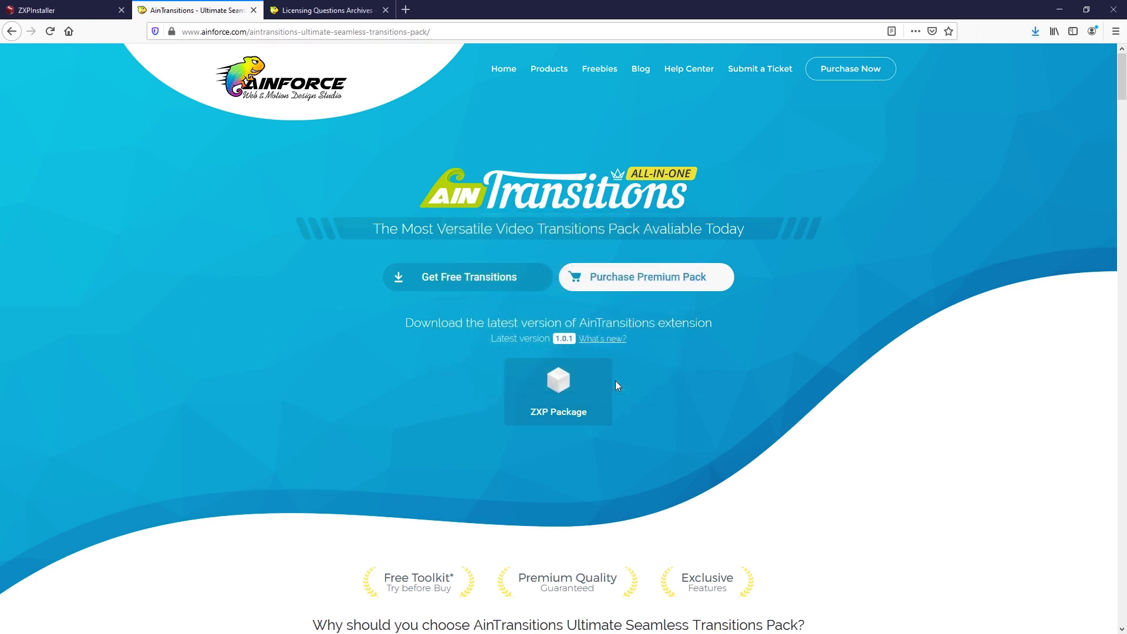
{"action": "left_click", "coordinate": [1036, 31]}
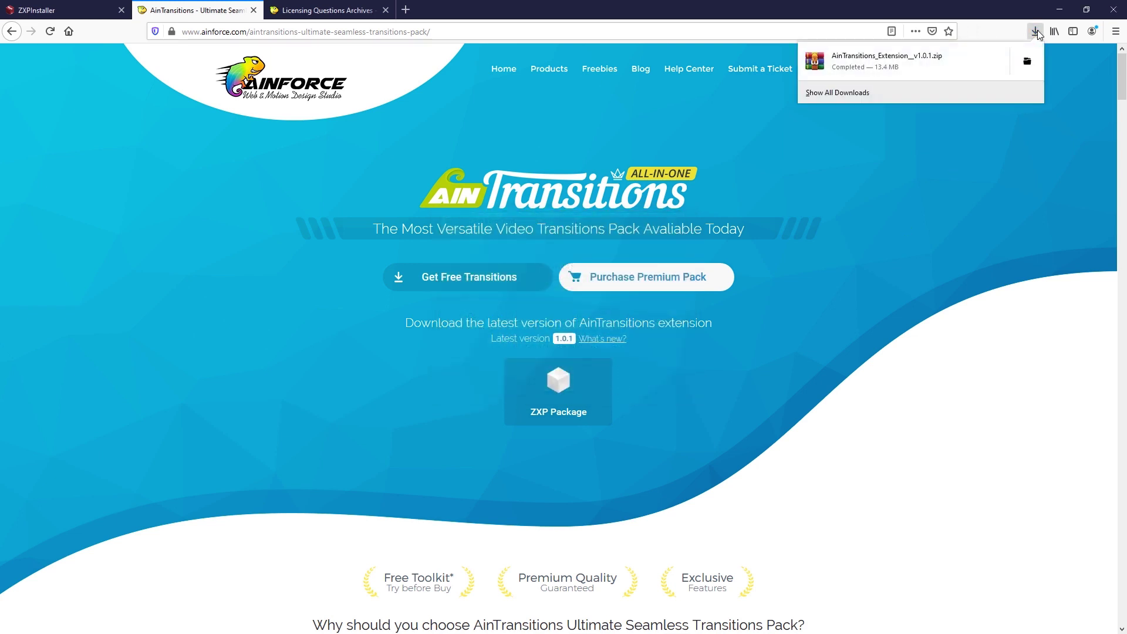
{"action": "left_click", "coordinate": [1036, 31]}
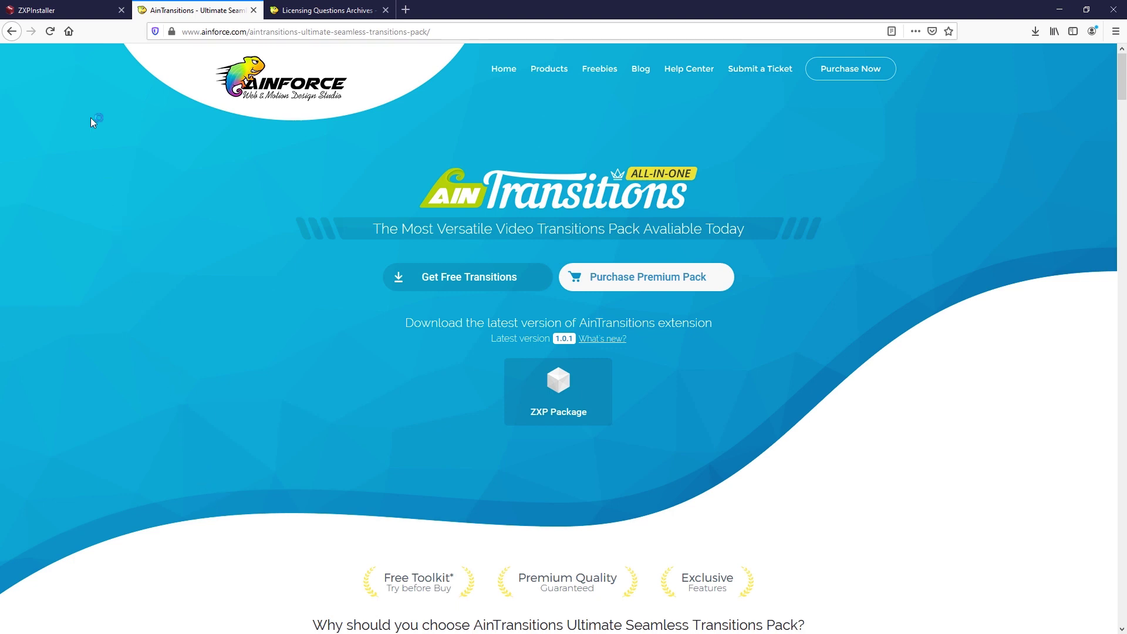
- Download the Windows ZXPInstaller setup file from the ZXPInstaller website
{"action": "left_click", "coordinate": [70, 10]}
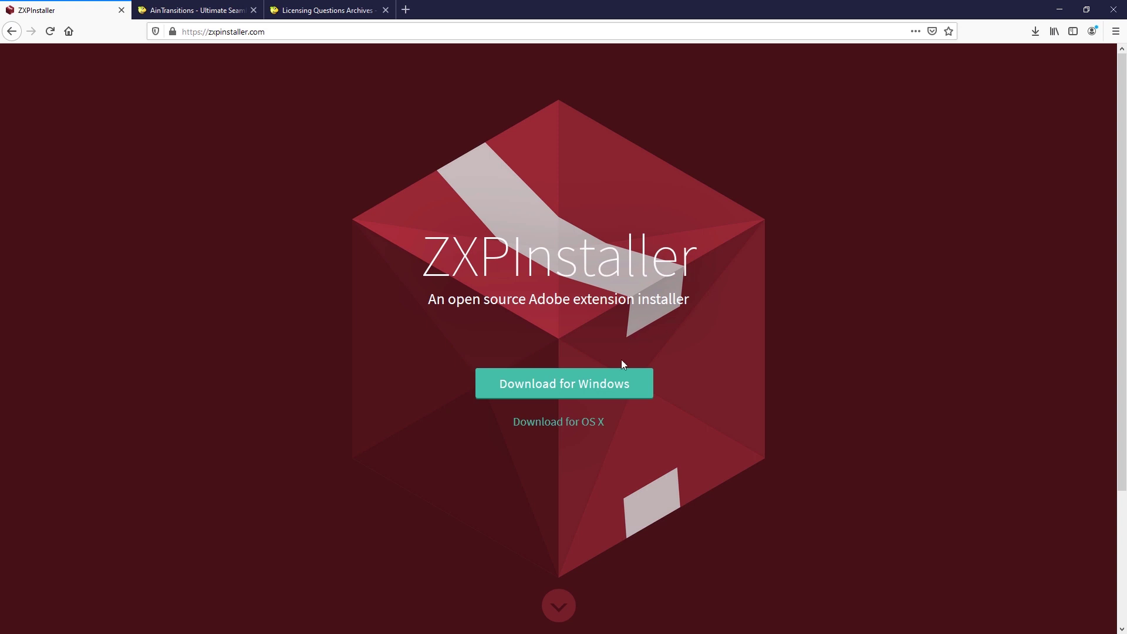
{"action": "left_click", "coordinate": [598, 390]}
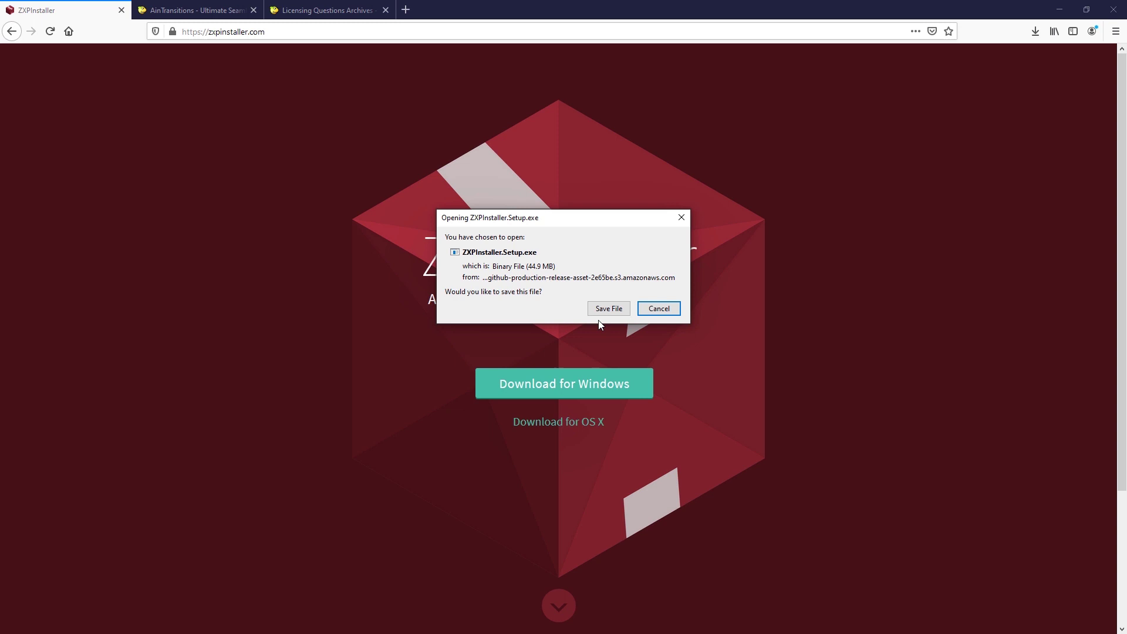
{"action": "left_click", "coordinate": [610, 309]}
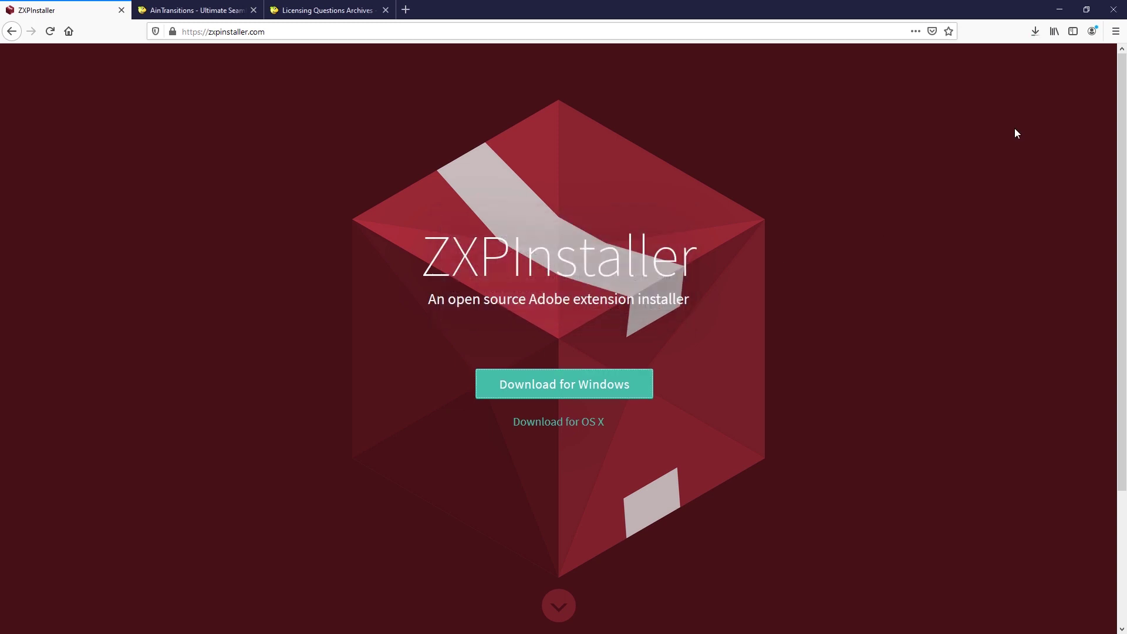
- Run ZXPInstaller.Setup.exe from recent downloads and center its setup window
{"action": "left_click", "coordinate": [1034, 33]}
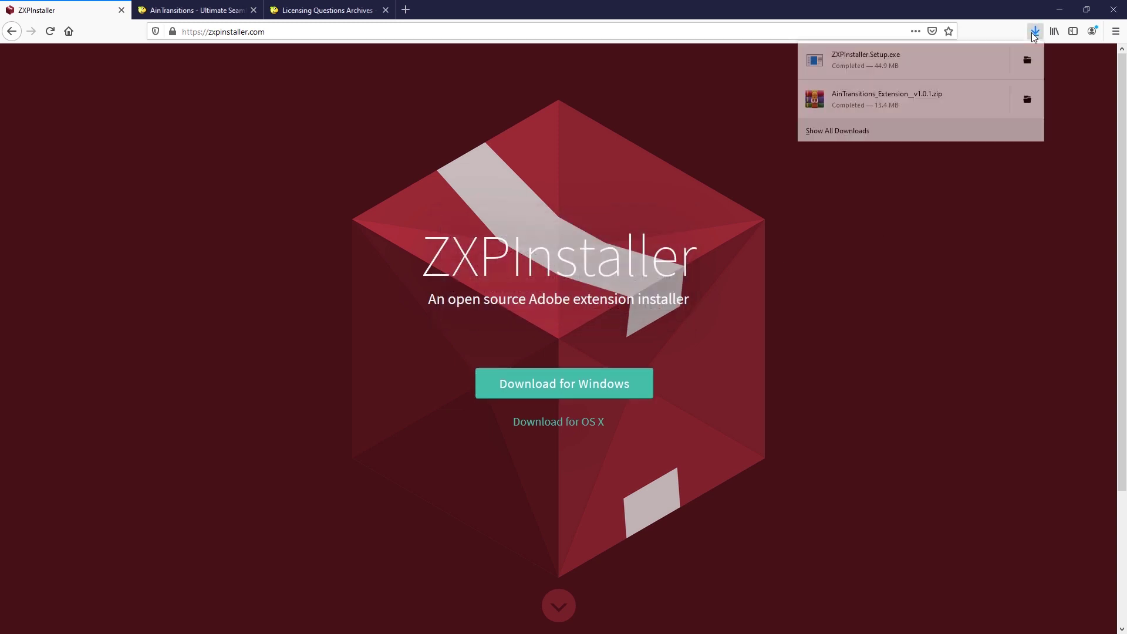
{"action": "left_click", "coordinate": [882, 56]}
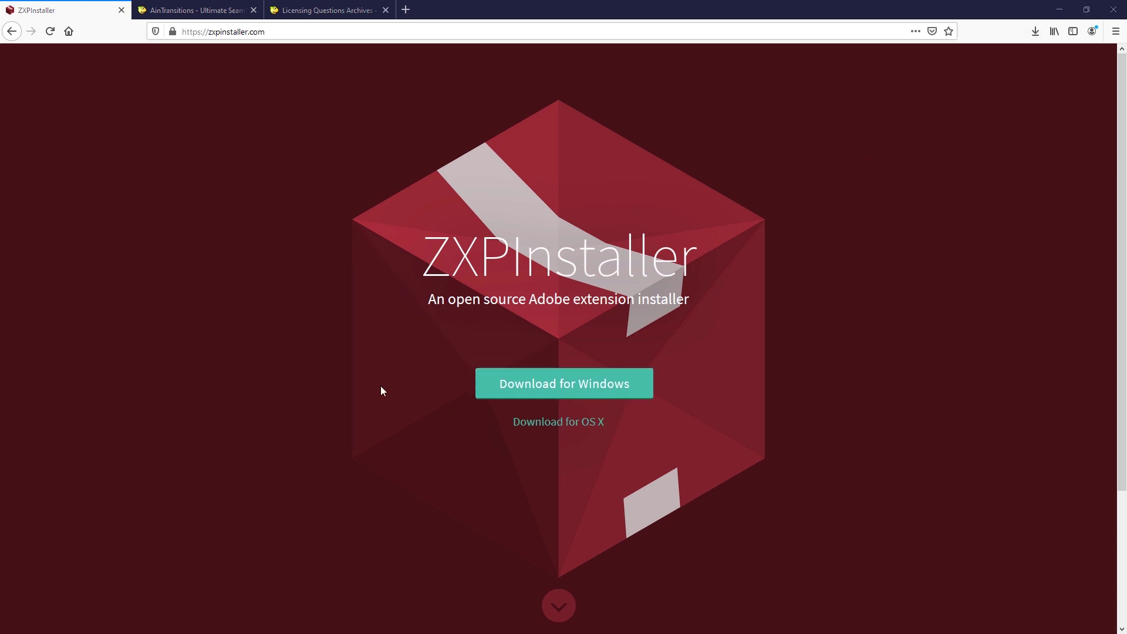
{"action": "left_click_drag", "start_coordinate": [503, 66], "coordinate": [526, 212]}
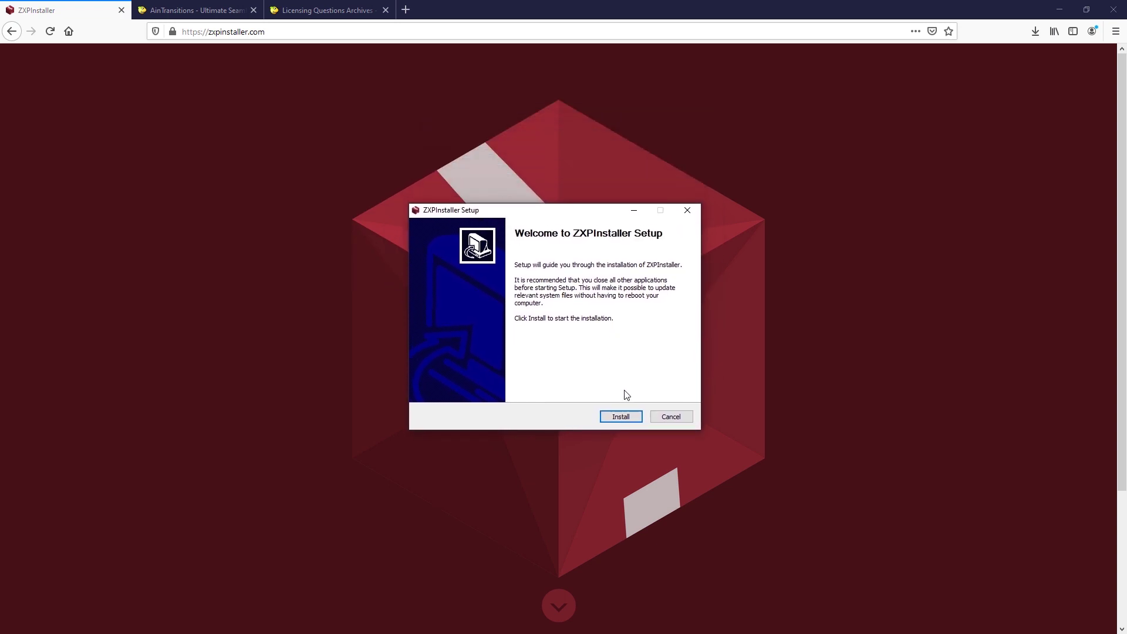
- Install ZXPInstaller and close the setup wizard once it finishes
{"action": "left_click", "coordinate": [626, 418]}
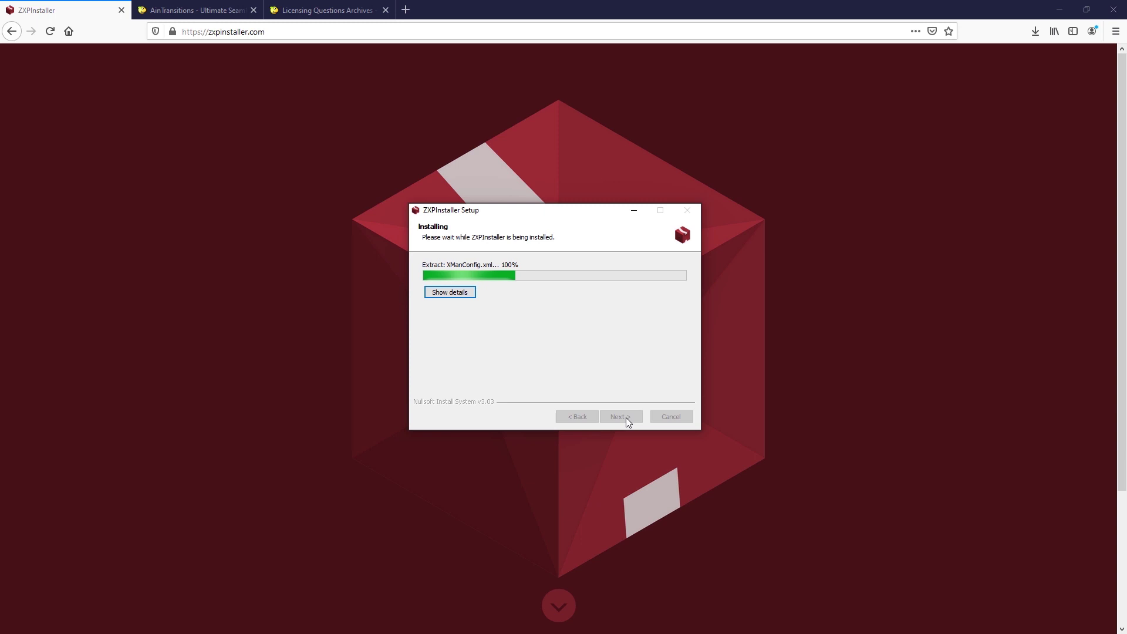
{"action": "left_click", "coordinate": [621, 416]}
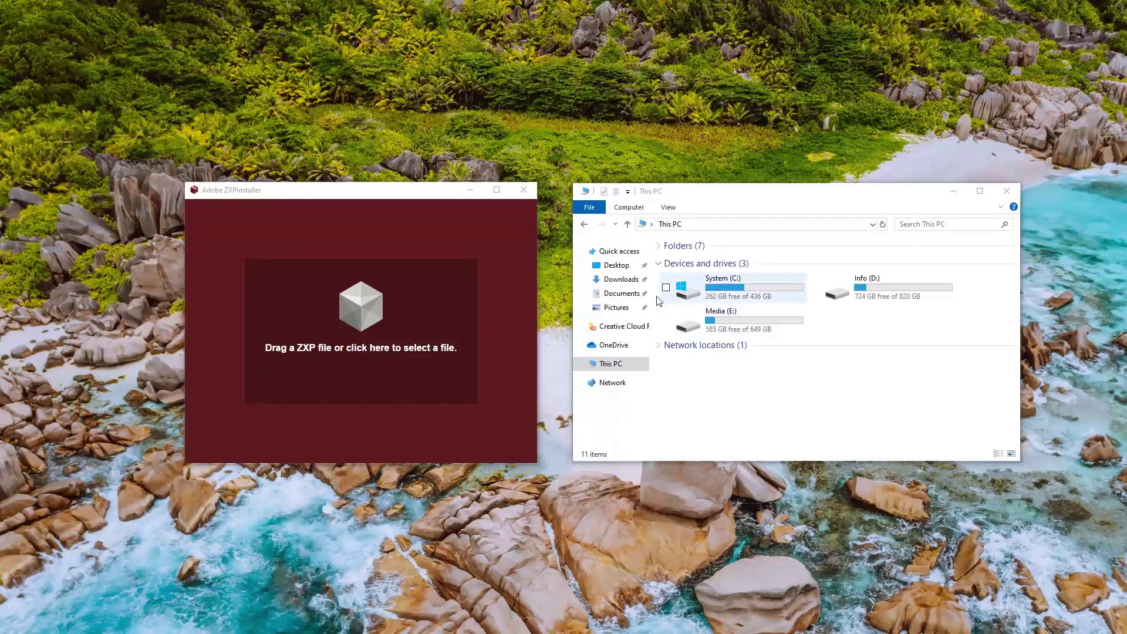
- Extract the AinTransitions zip in Downloads and select com.ainforce.AinTransitions.zxp inside the new folder
{"action": "left_click", "coordinate": [621, 279]}
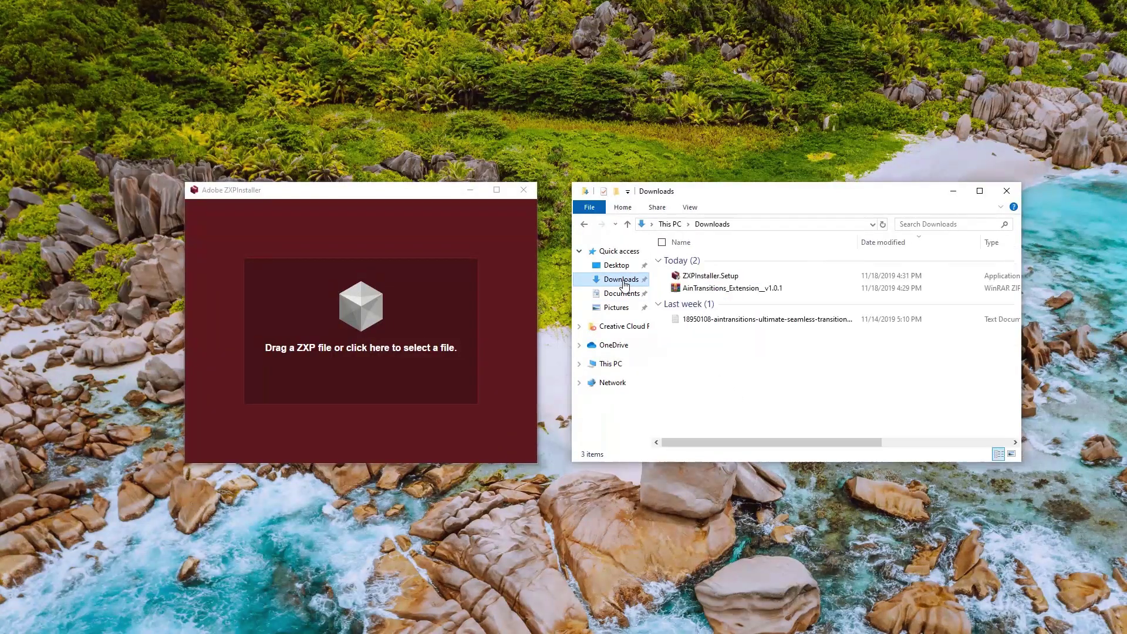
{"action": "right_click", "coordinate": [735, 288]}
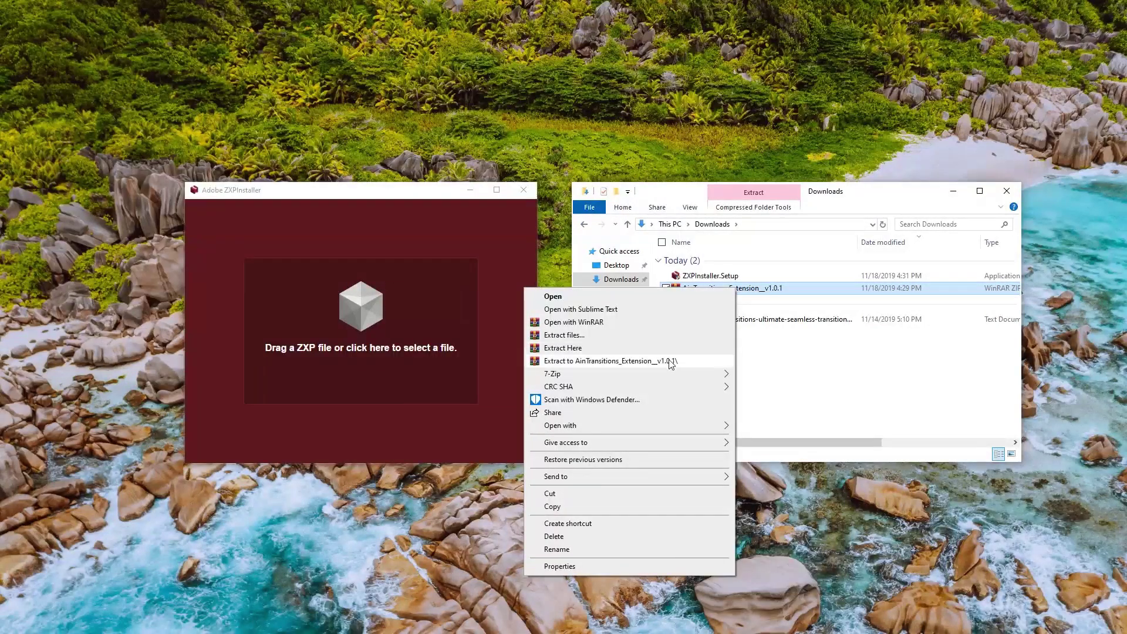
{"action": "left_click", "coordinate": [670, 361]}
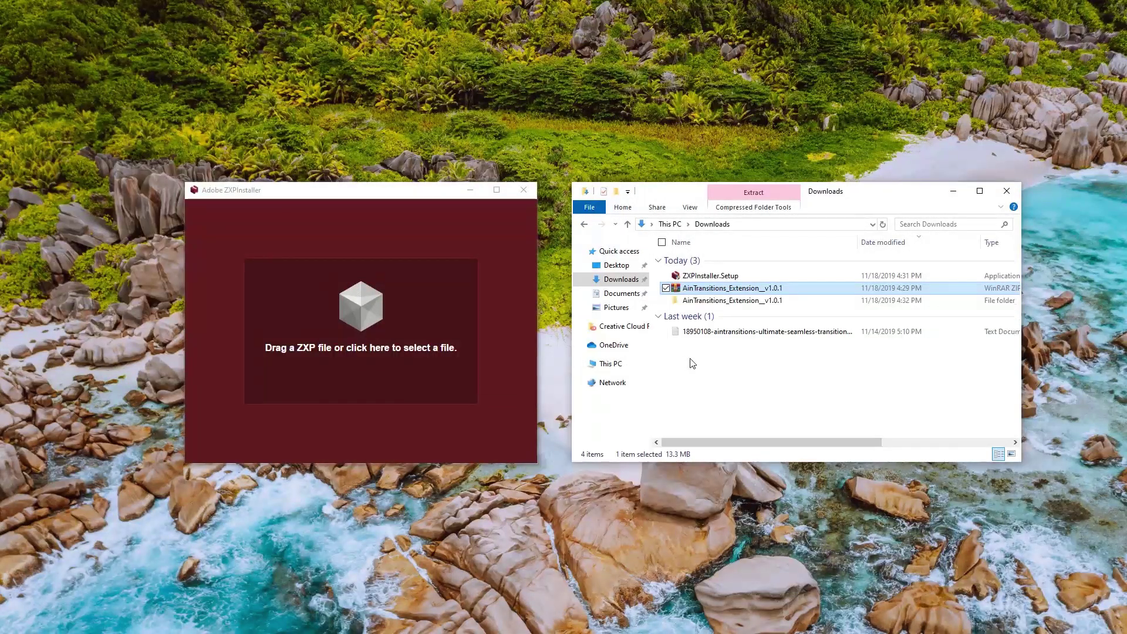
{"action": "left_click", "coordinate": [738, 304]}
{"action": "double_click", "coordinate": [738, 303]}
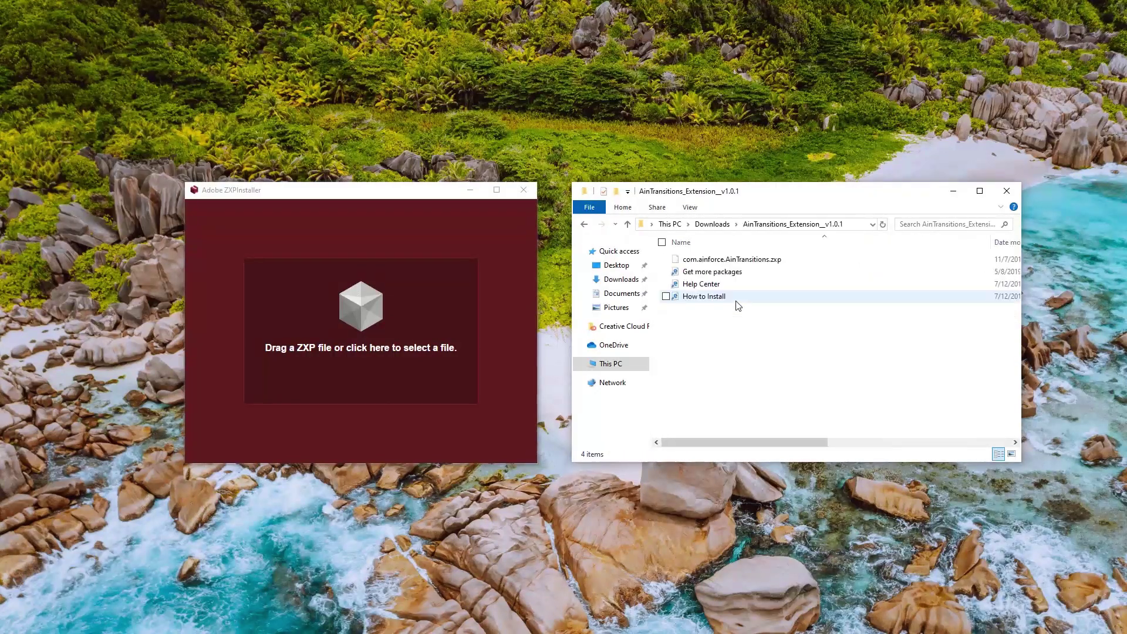
{"action": "left_click", "coordinate": [738, 261]}
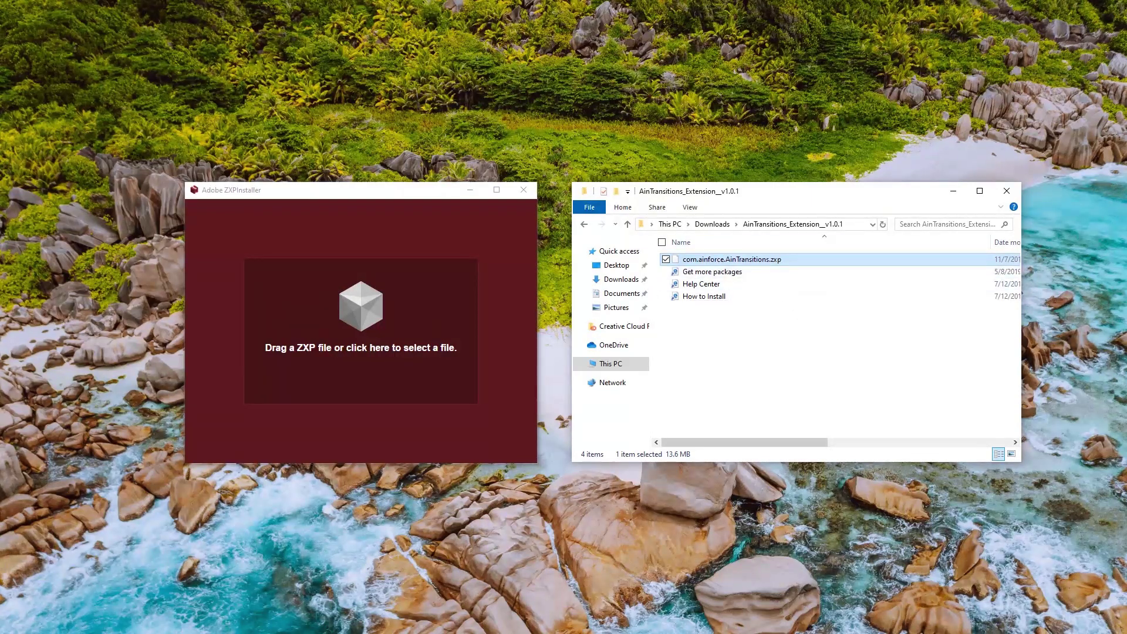
- Drop com.ainforce.AinTransitions.zxp onto ZXPInstaller to install the extension
{"action": "left_click_drag", "start_coordinate": [328, 190], "coordinate": [309, 189]}
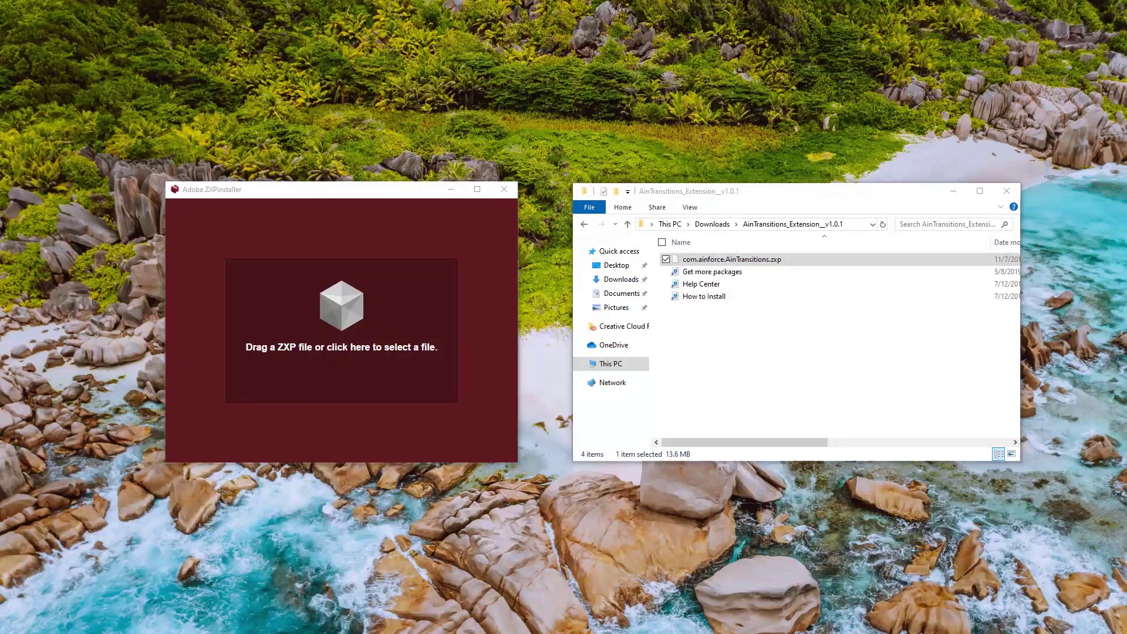
{"action": "left_click_drag", "start_coordinate": [743, 259], "coordinate": [343, 335]}
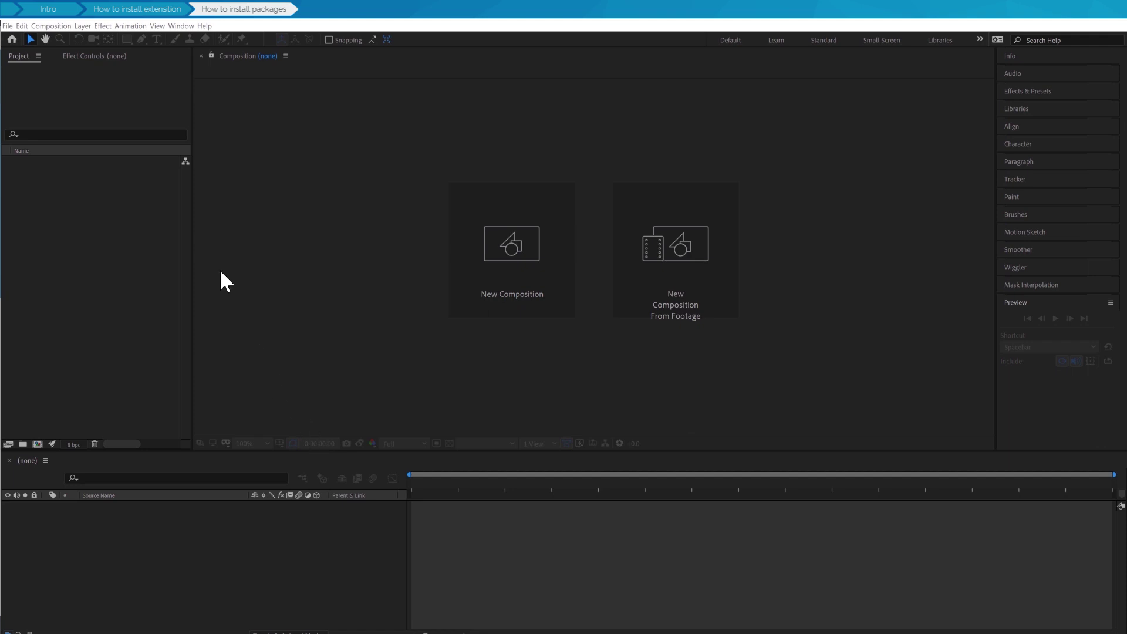
- Open Window > Extensions > AinTransitions and dock the panel at the workspace's right edge
{"action": "left_click", "coordinate": [178, 26]}
{"action": "mouse_move", "coordinate": [328, 72]}
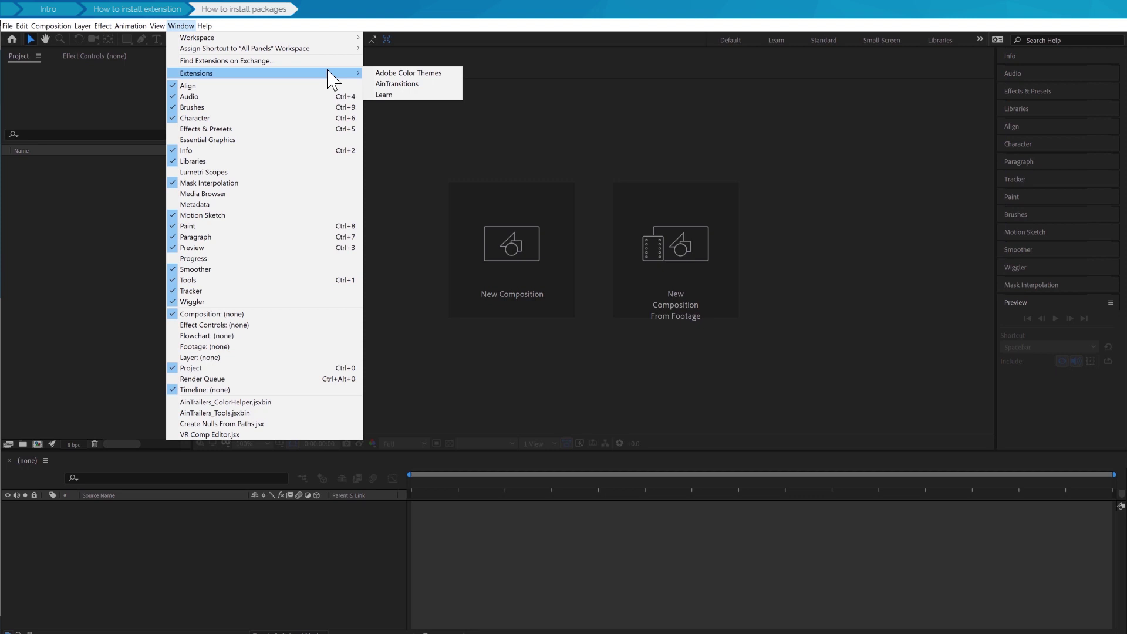
{"action": "left_click", "coordinate": [376, 84]}
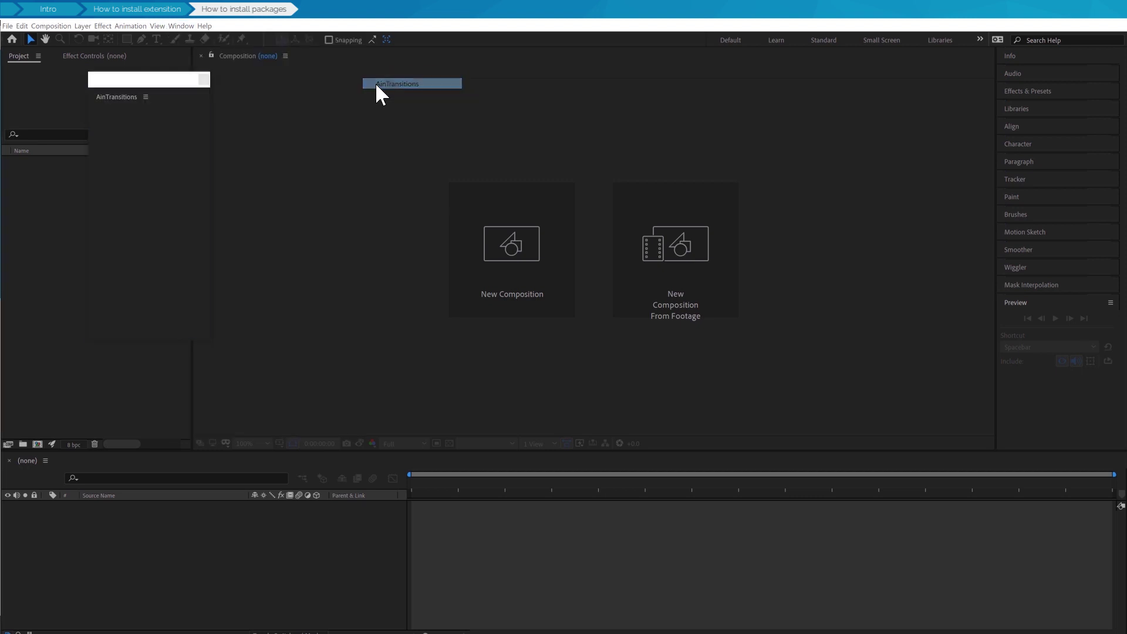
{"action": "left_click_drag", "start_coordinate": [121, 96], "coordinate": [1121, 253]}
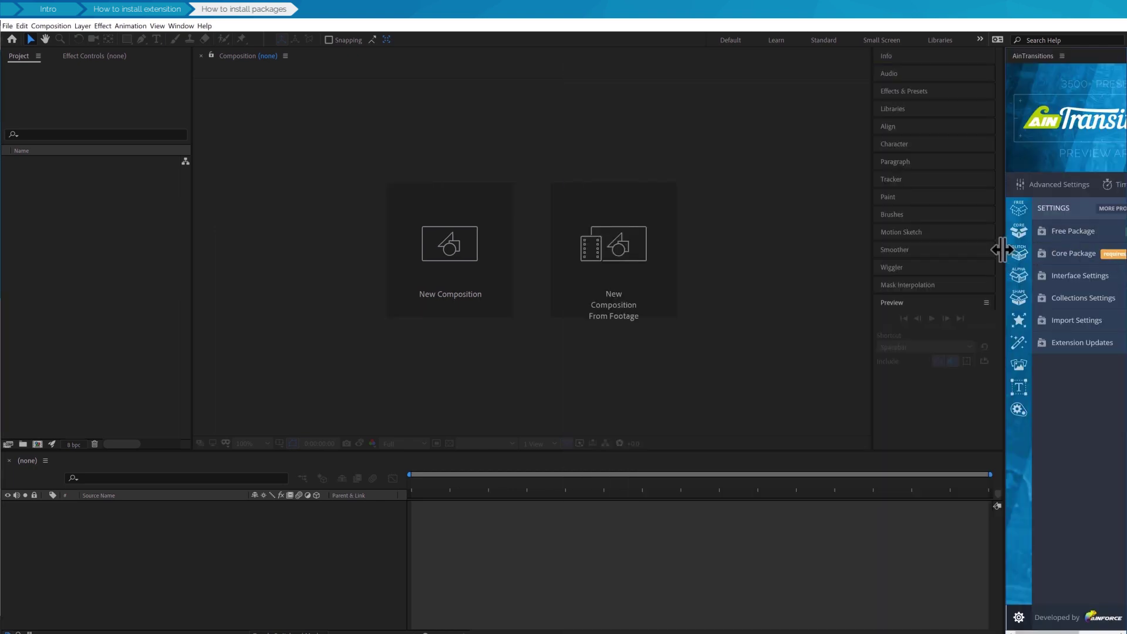
- Widen the AinTransitions panel and expand Free Package to show the Link Free Package field
{"action": "left_click_drag", "start_coordinate": [1004, 258], "coordinate": [755, 289]}
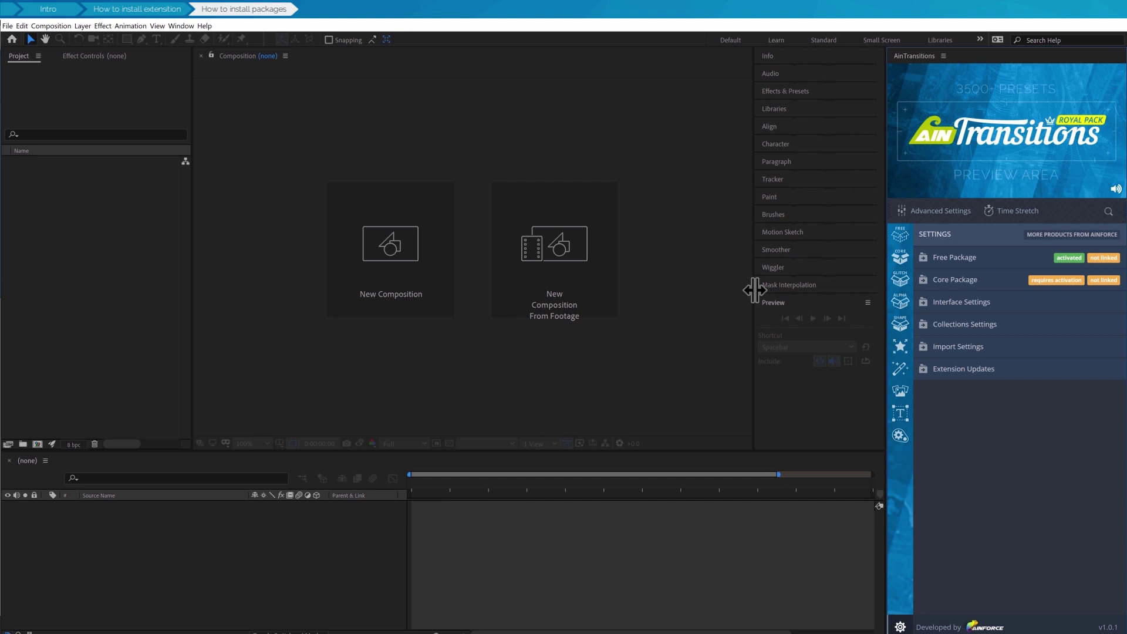
{"action": "left_click", "coordinate": [1003, 262]}
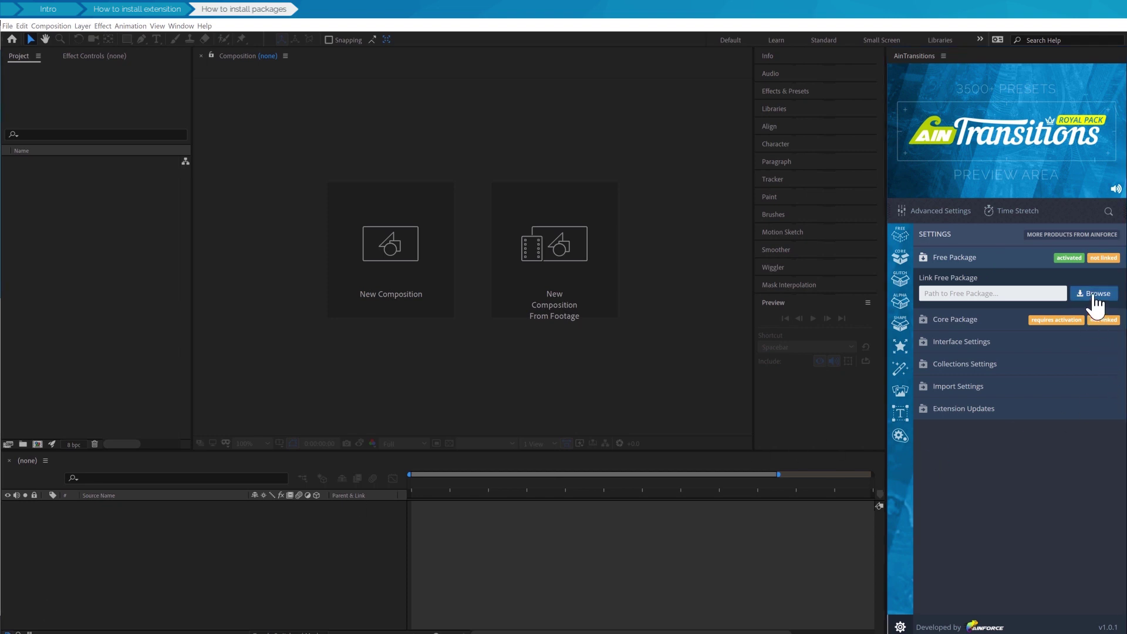
- Link Free Package to AinTransitions-Free-Pack__manifest.json from the AssetsAT folder
{"action": "left_click", "coordinate": [1095, 296]}
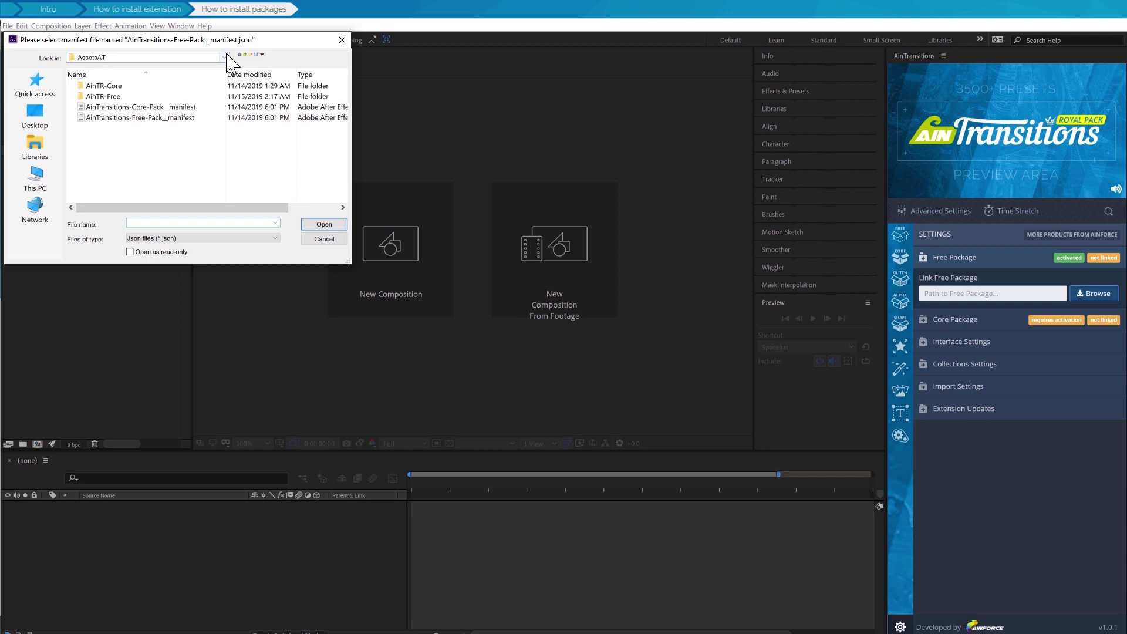
{"action": "left_click", "coordinate": [224, 56]}
{"action": "left_click", "coordinate": [160, 119]}
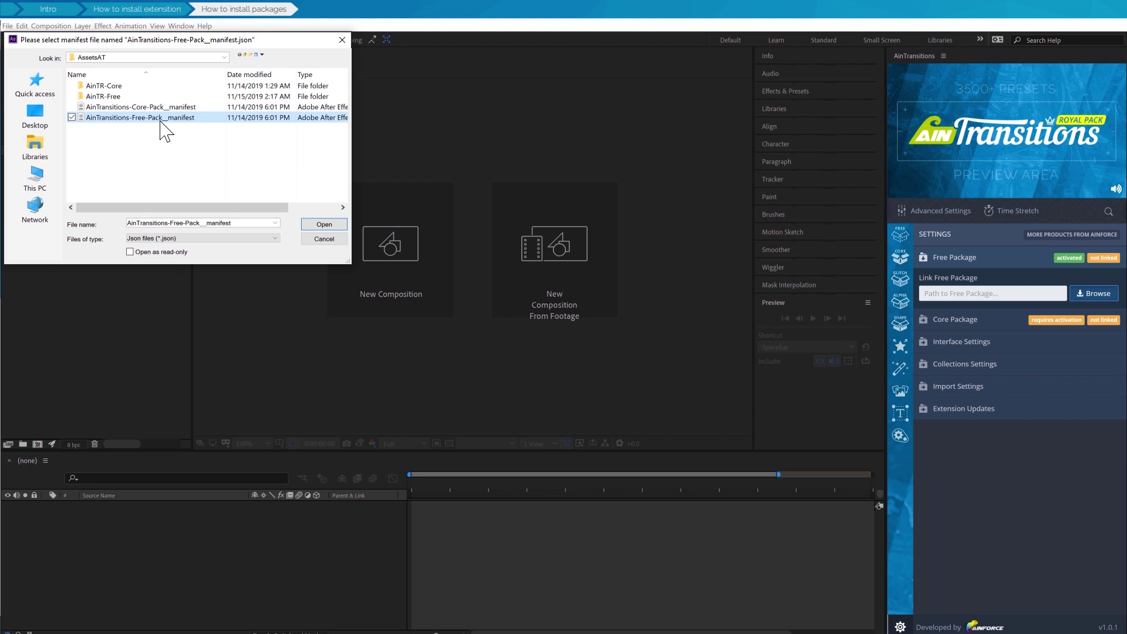
{"action": "left_click", "coordinate": [325, 225]}
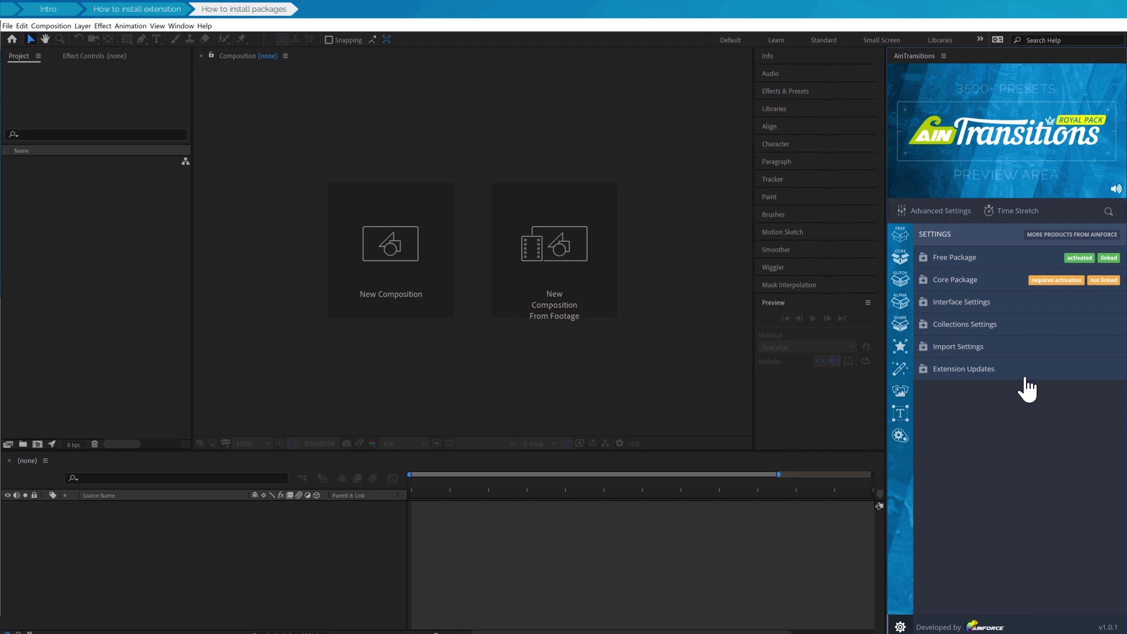
- Link Core Package to AinTransitions-Core-Pack__manifest and reopen its settings
{"action": "left_click", "coordinate": [1006, 284]}
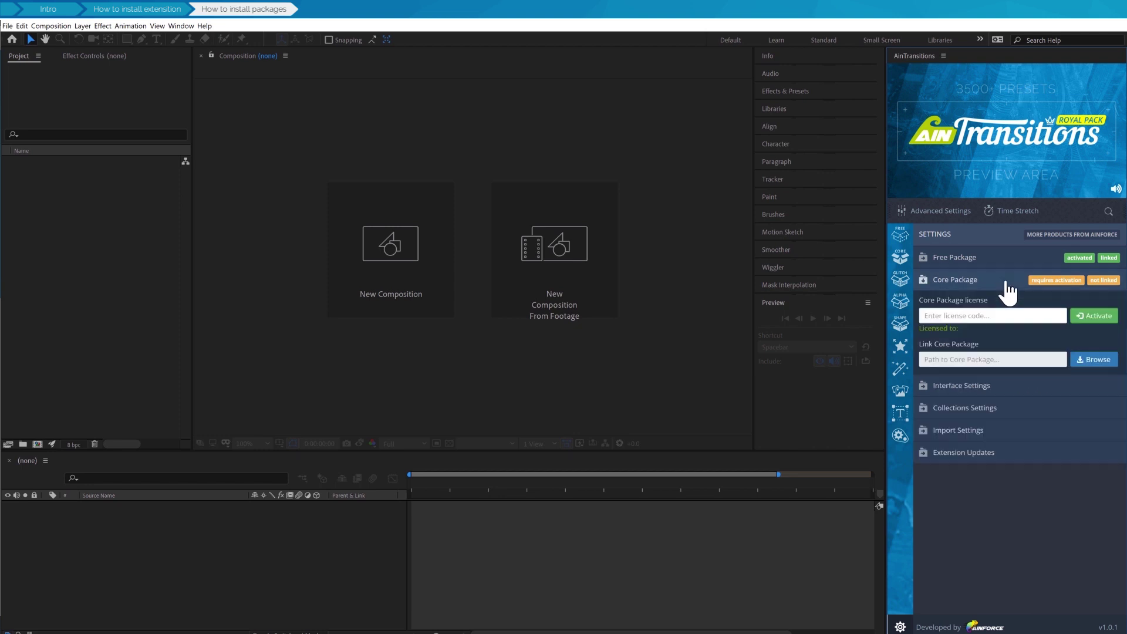
{"action": "left_click", "coordinate": [1095, 365]}
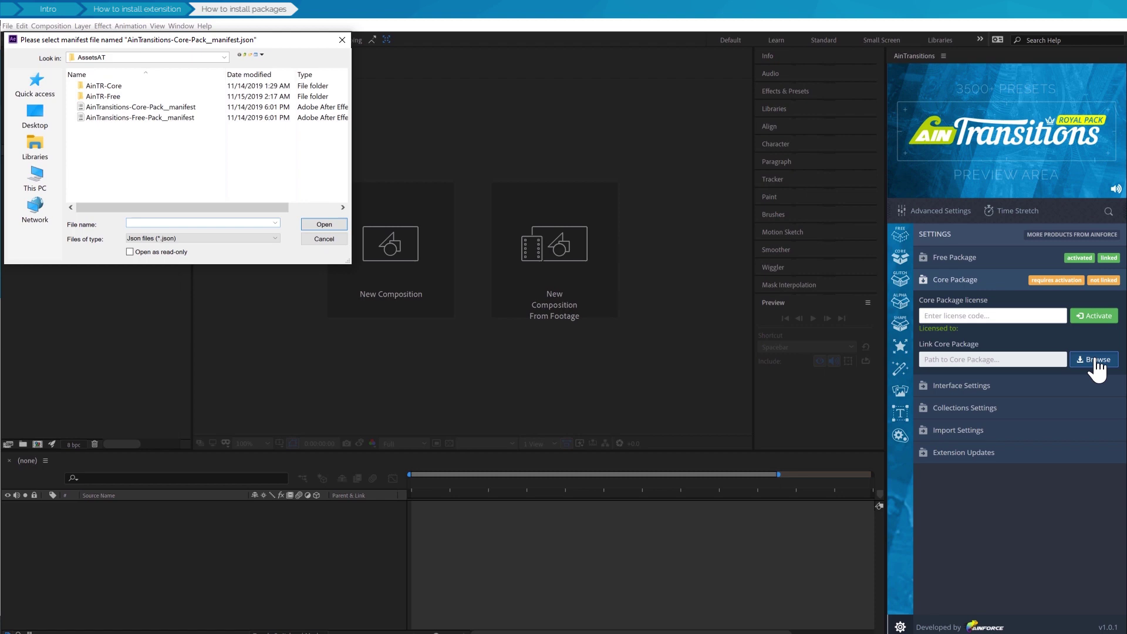
{"action": "left_click", "coordinate": [176, 107]}
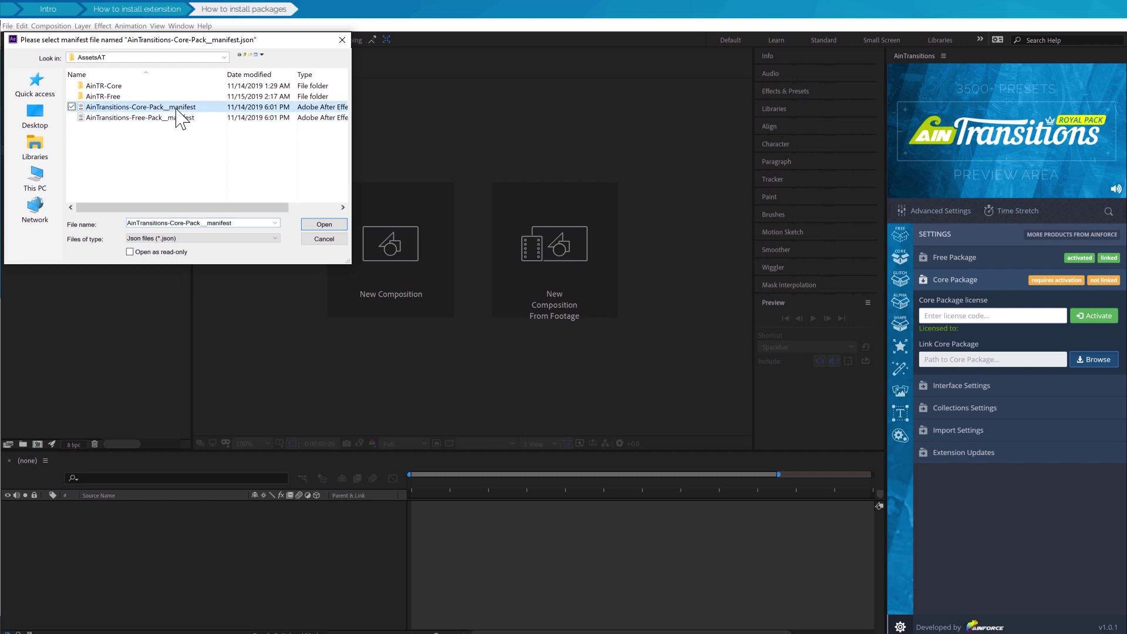
{"action": "left_click", "coordinate": [331, 223]}
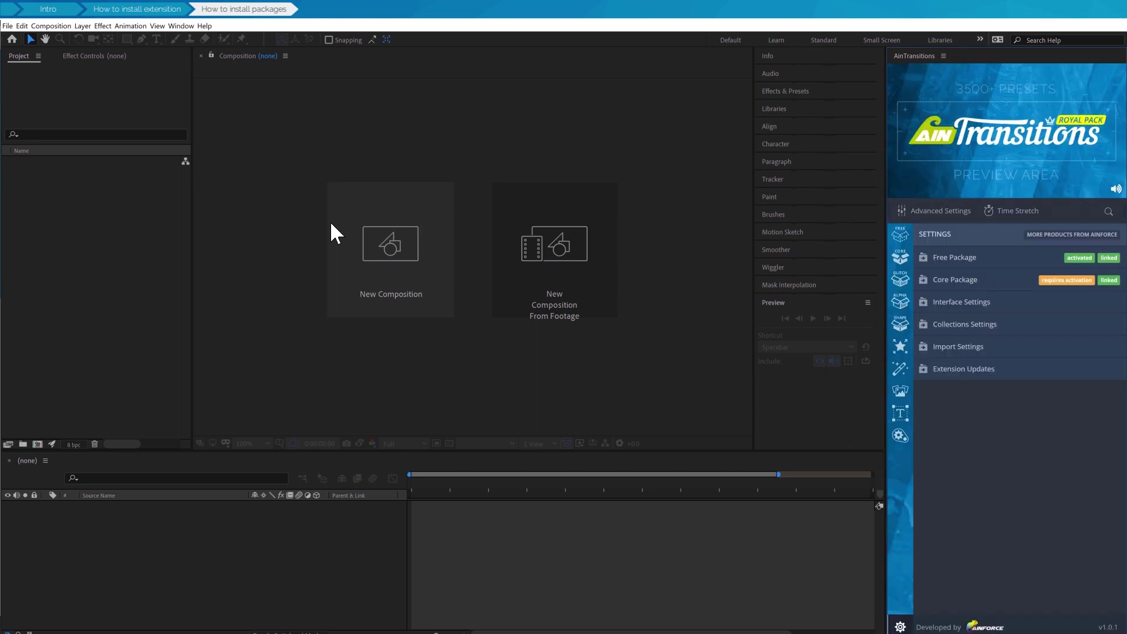
{"action": "left_click", "coordinate": [1014, 281]}
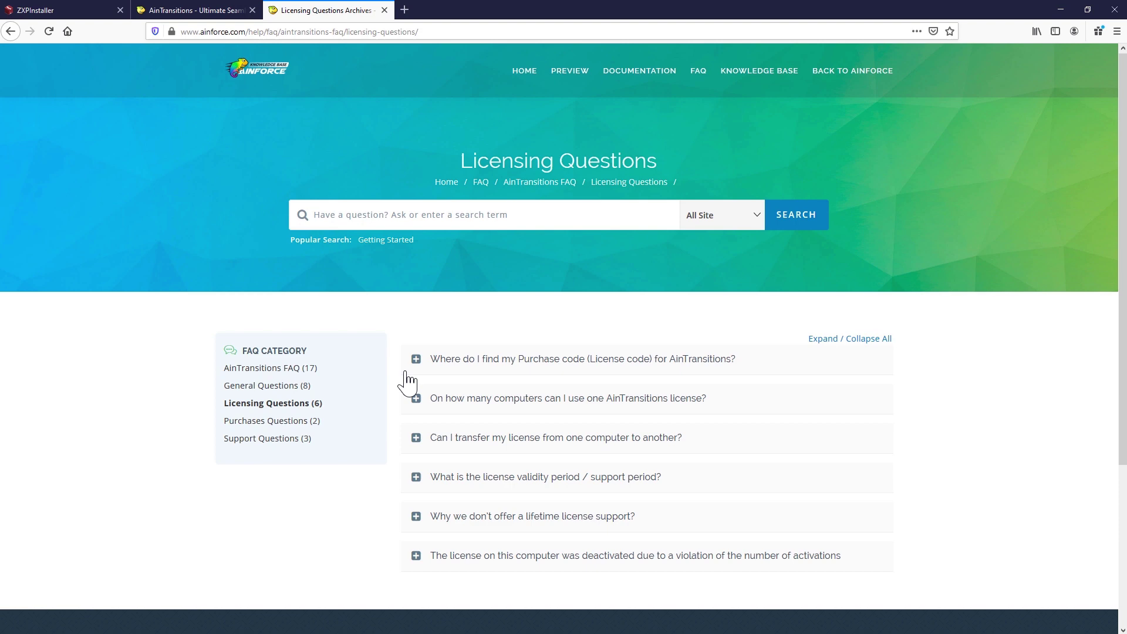
- Open the 'Where do I find my Purchase code' FAQ and scroll to the example license text
{"action": "left_click", "coordinate": [563, 362]}
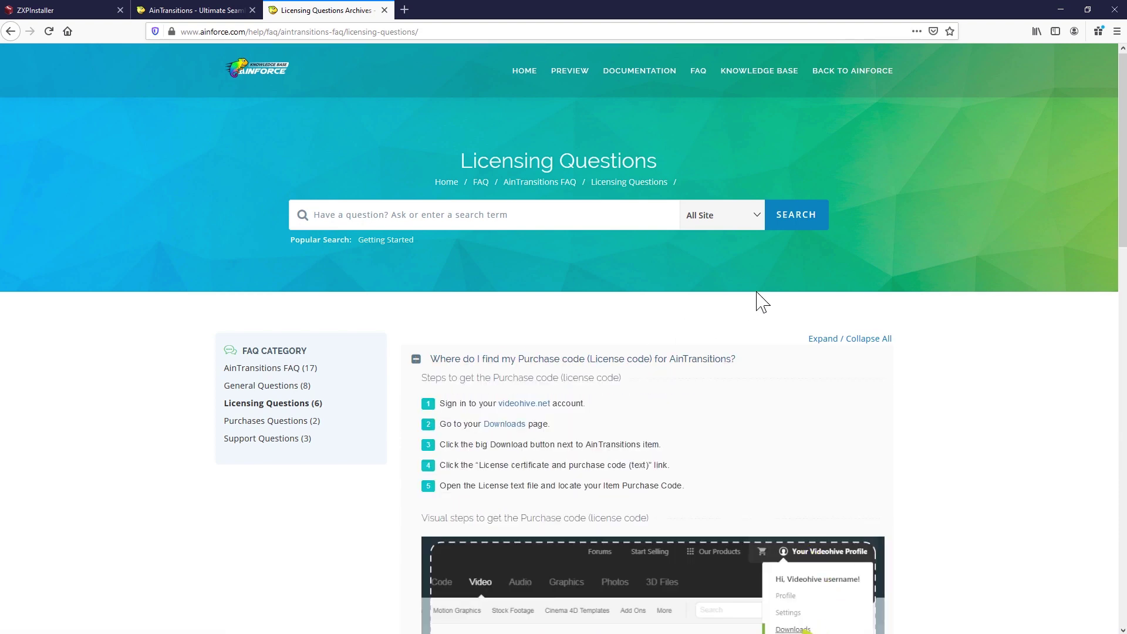
{"action": "scroll", "coordinate": [757, 299], "scroll_direction": "down", "scroll_amount": 3}
{"action": "scroll", "coordinate": [868, 270], "scroll_direction": "down", "scroll_amount": 3}
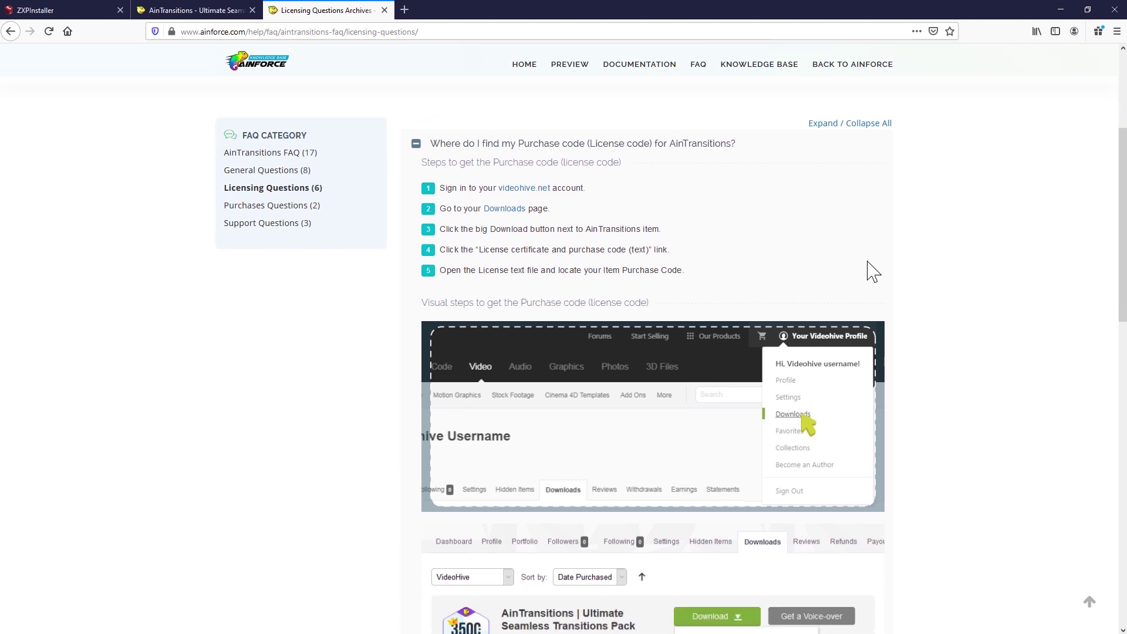
{"action": "scroll", "coordinate": [873, 272], "scroll_direction": "down", "scroll_amount": 1}
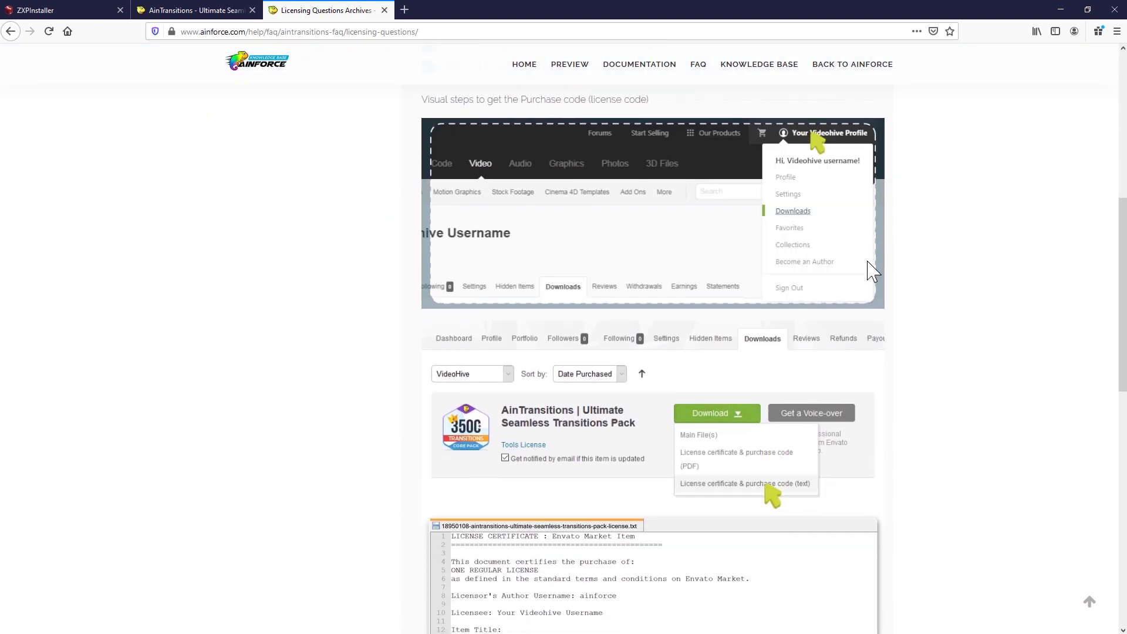
{"action": "scroll", "coordinate": [873, 271], "scroll_direction": "down", "scroll_amount": 2}
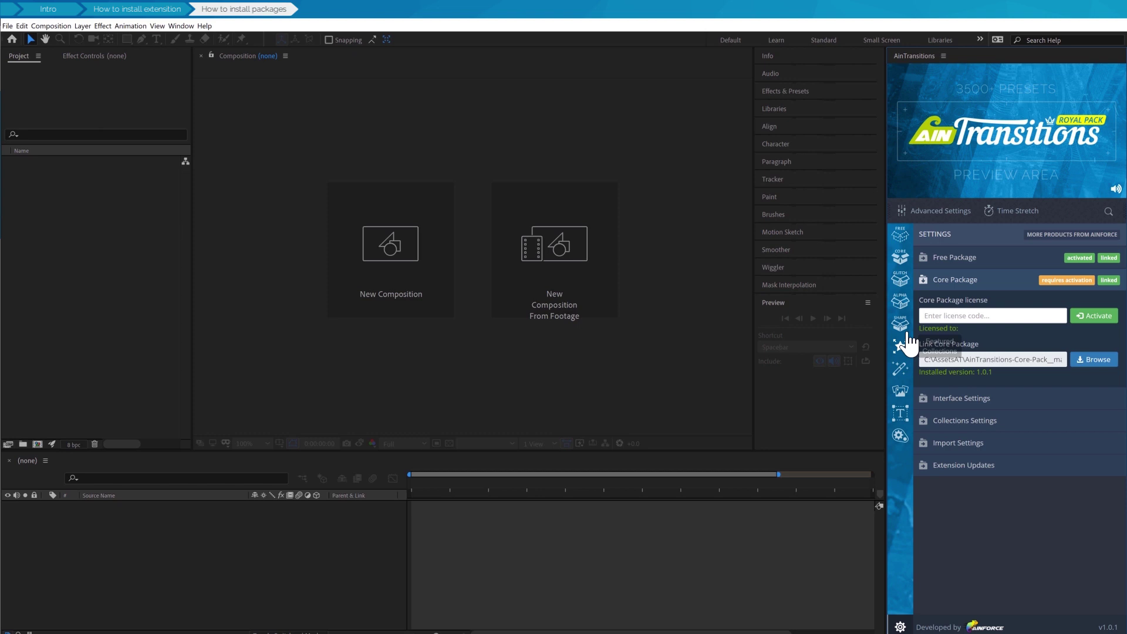
- Paste the license code into the AinTransitions Core Package field, activate it, and confirm the success alert
{"action": "left_click", "coordinate": [931, 317]}
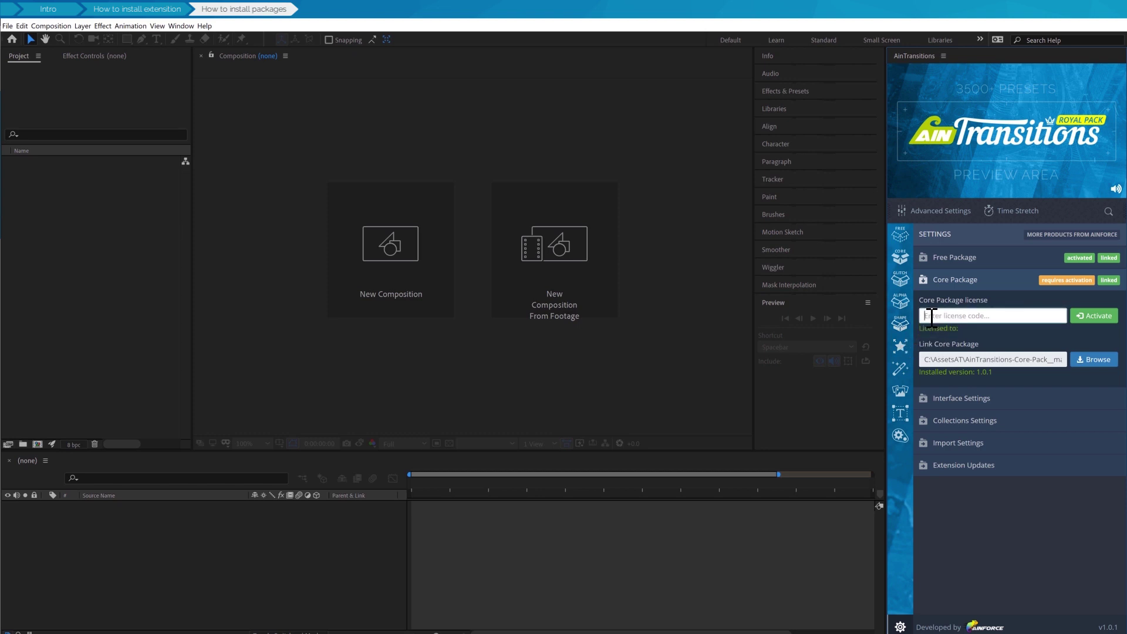
{"action": "key", "text": "ctrl+v"}
{"action": "left_click", "coordinate": [1097, 317]}
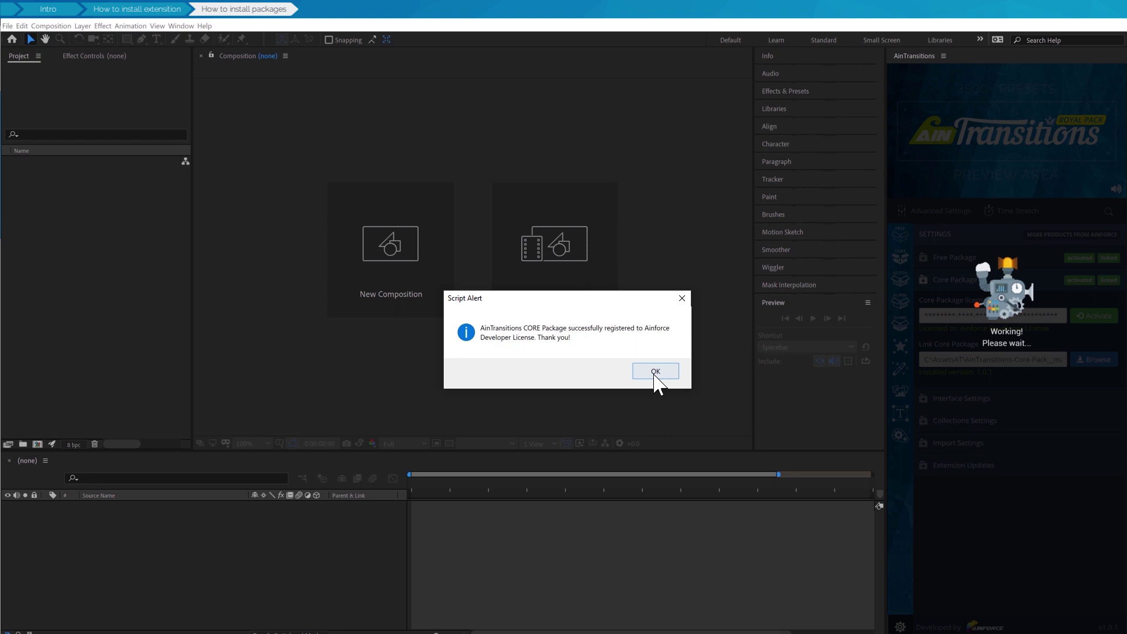
{"action": "left_click", "coordinate": [656, 372]}
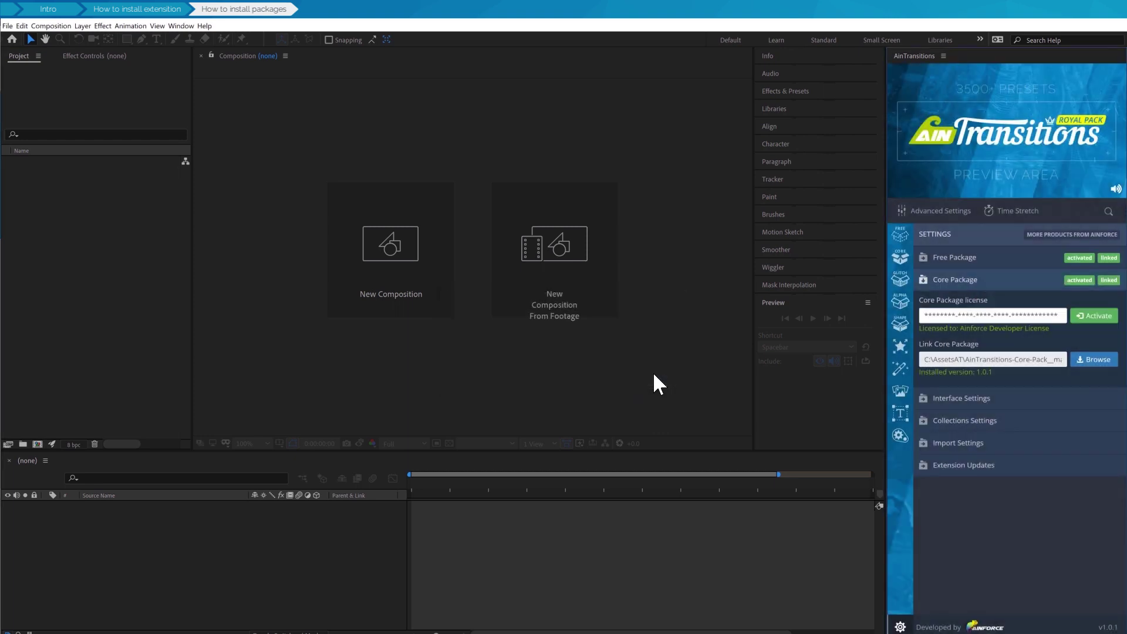